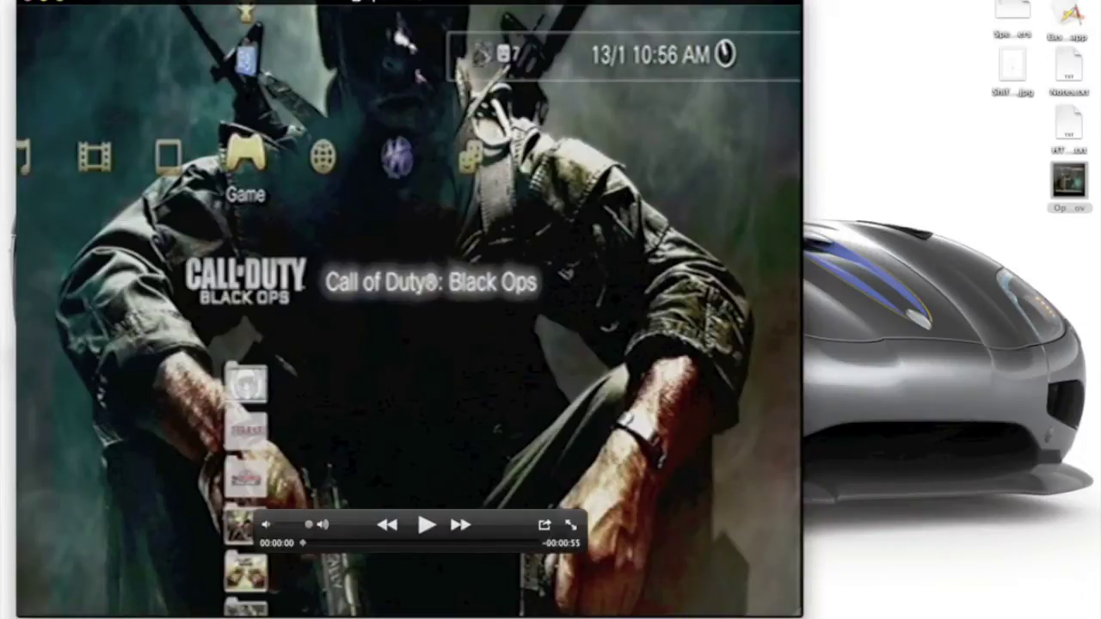
Step: Play the PS3 screen recording and pause it to examine the Settings and Connection Status List
{"action": "left_click_drag", "start_coordinate": [503, 524], "coordinate": [531, 579]}
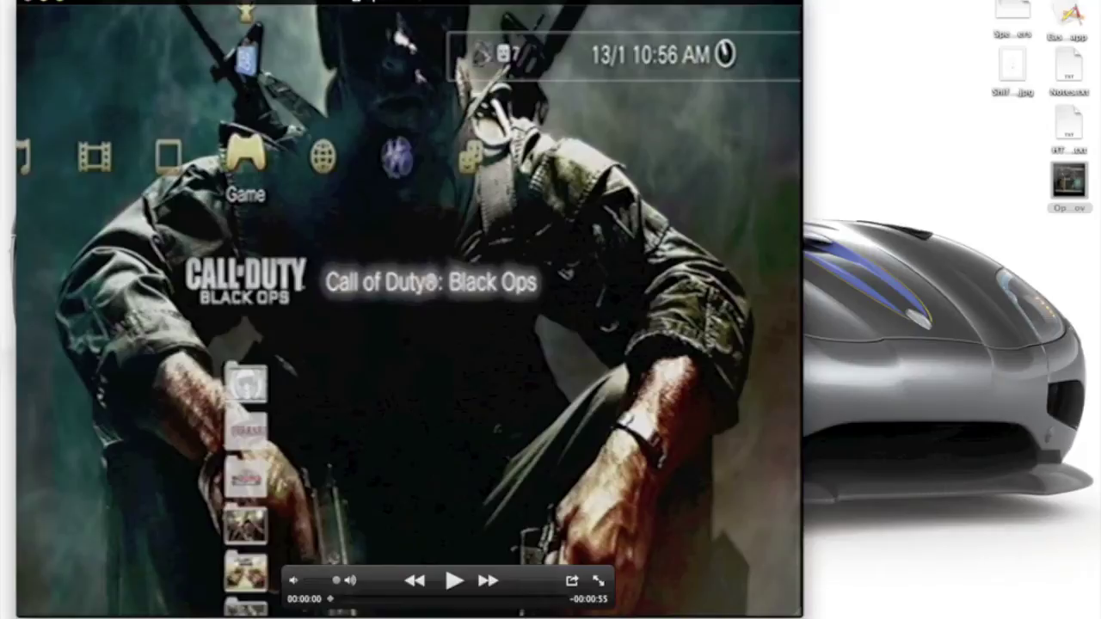
{"action": "key", "text": "space"}
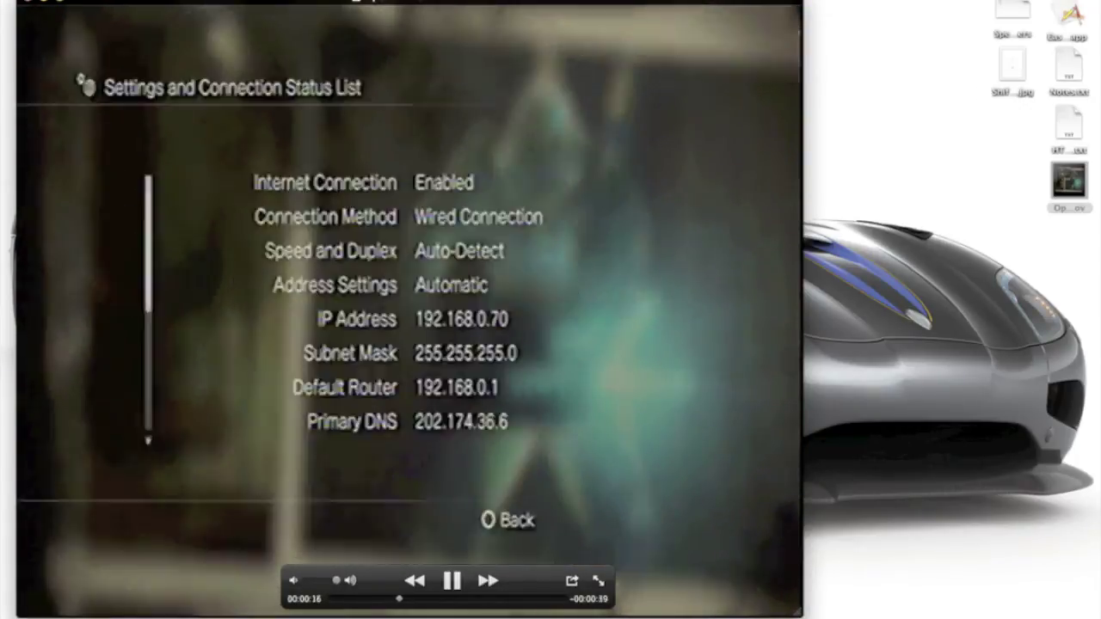
{"action": "key", "text": "space"}
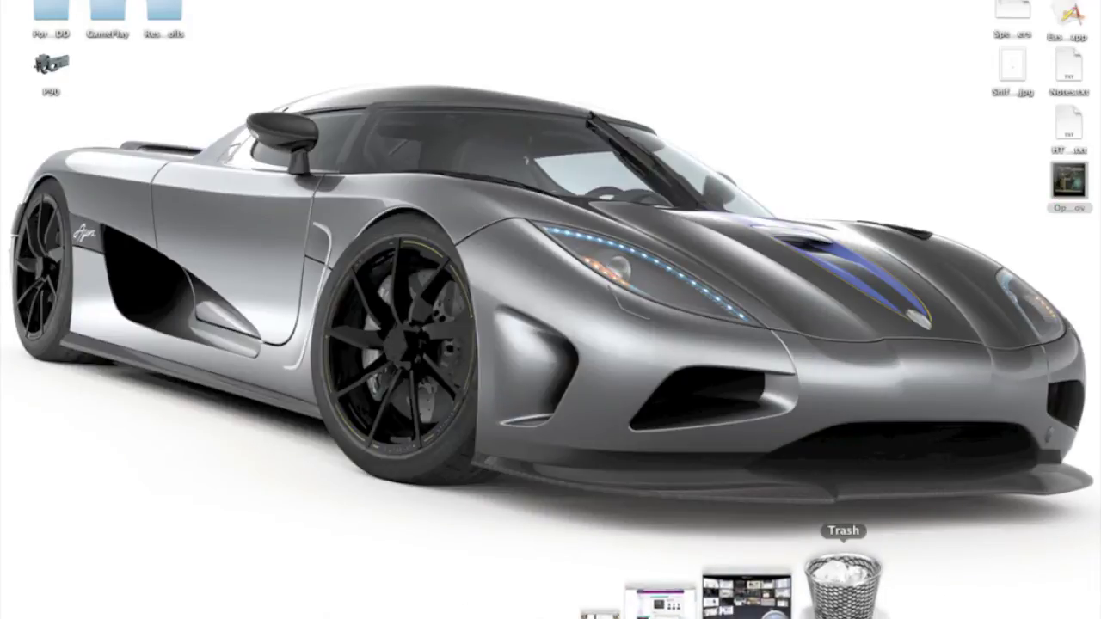
Step: Close the video, switch to Safari and open the bookmarked NETGEAR Router settings page
{"action": "key", "text": "super+w"}
{"action": "left_click", "coordinate": [779, 595]}
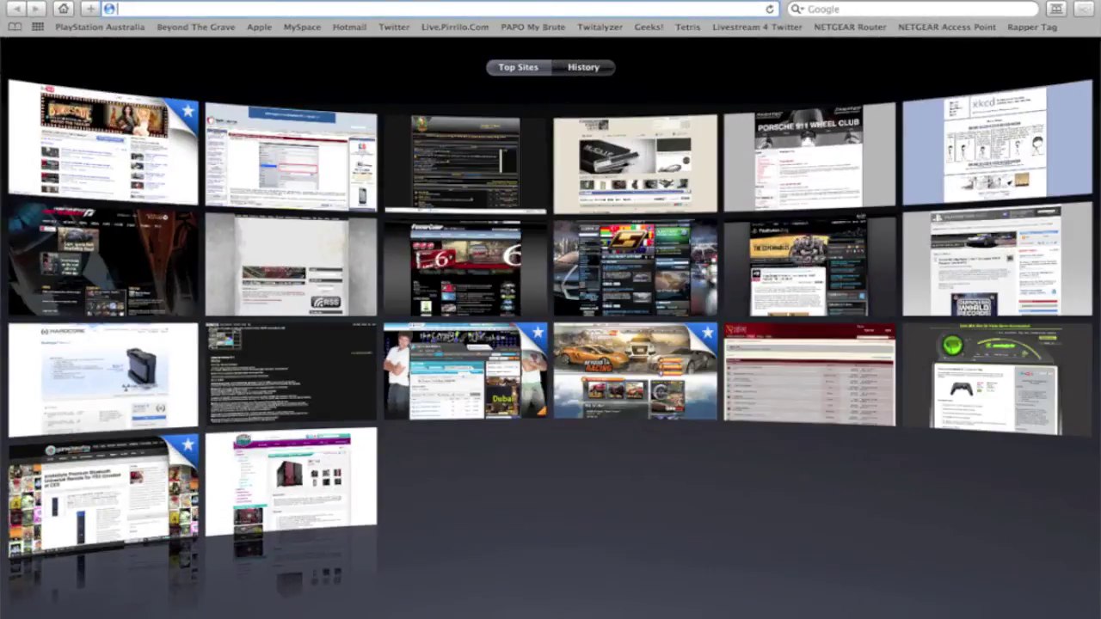
{"action": "left_click", "coordinate": [850, 27]}
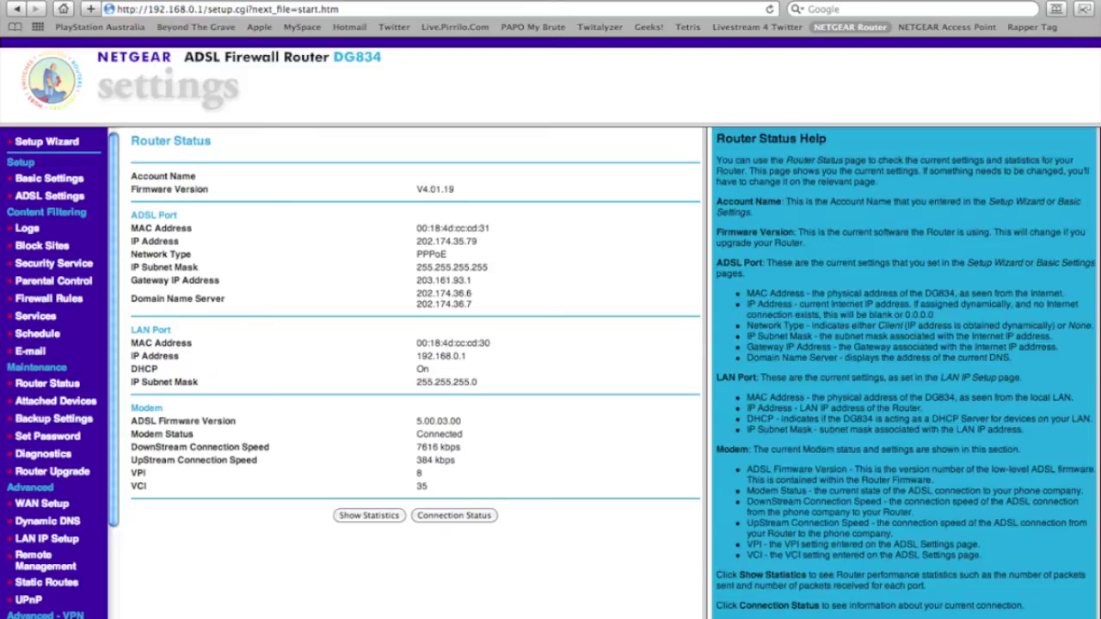
Step: Trim the router page's web address to only 192.168.0.1
{"action": "left_click_drag", "start_coordinate": [146, 9], "coordinate": [204, 9]}
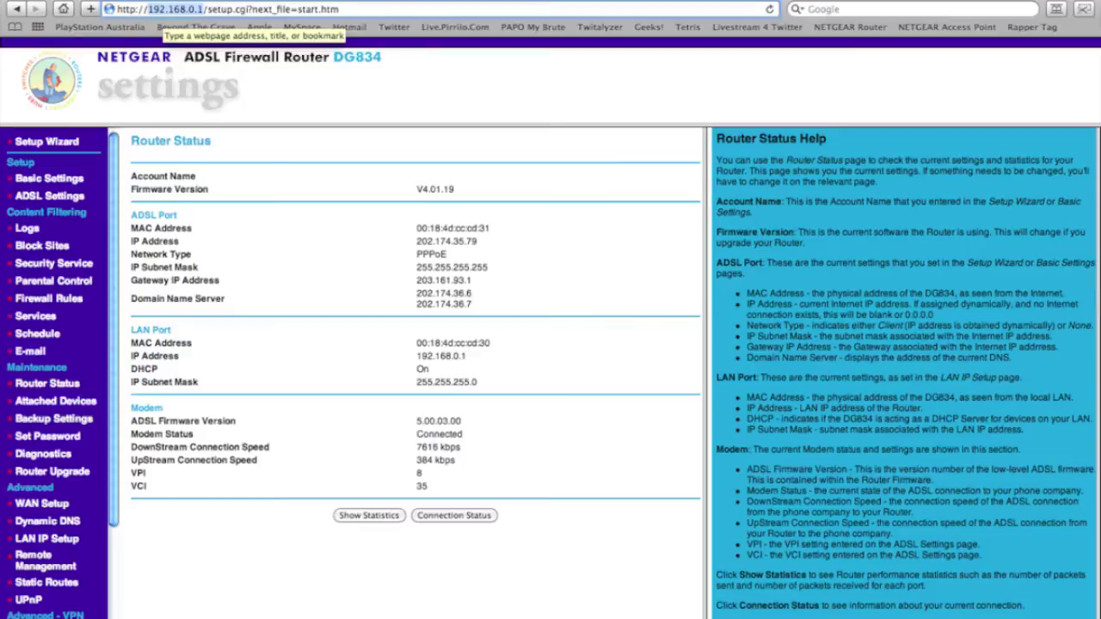
{"action": "key", "text": "super+Tab"}
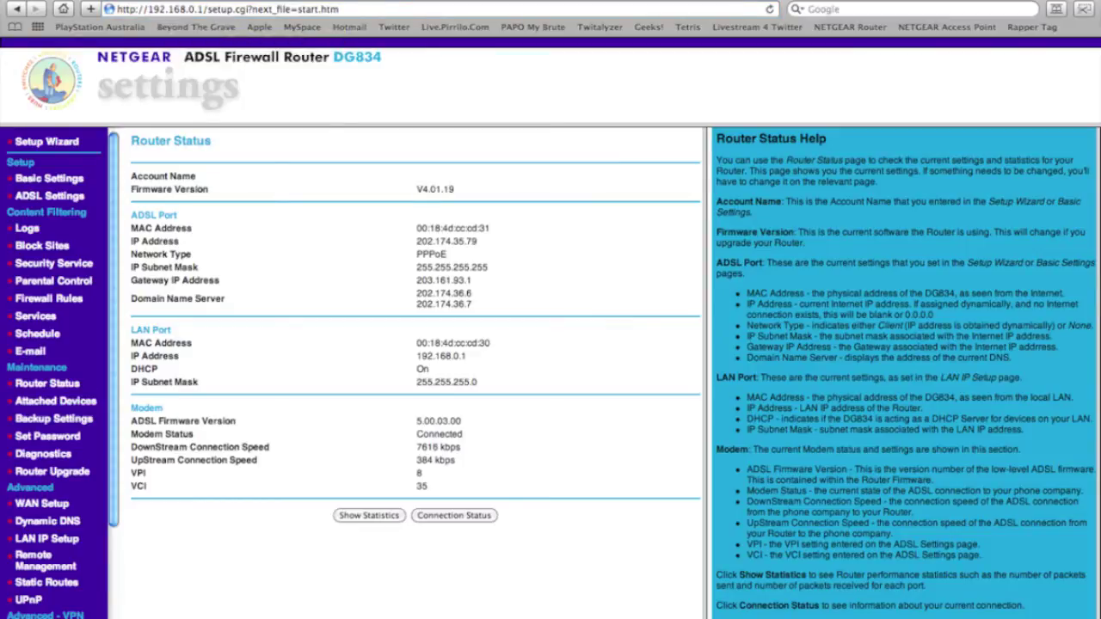
{"action": "left_click_drag", "start_coordinate": [150, 9], "coordinate": [117, 8]}
{"action": "key", "text": "BackSpace"}
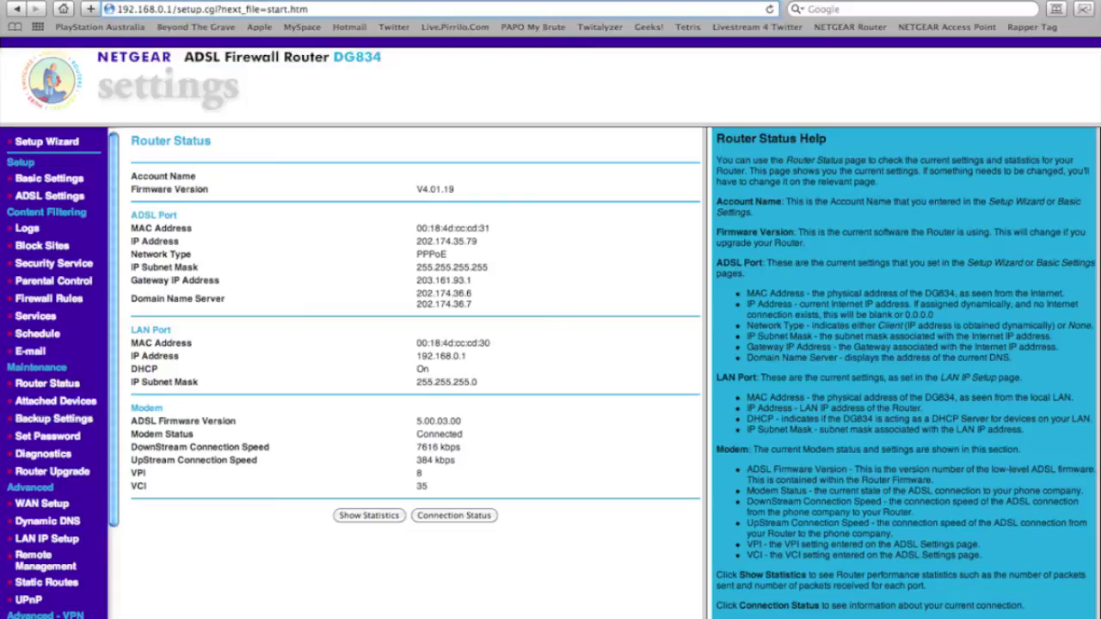
{"action": "left_click_drag", "start_coordinate": [172, 8], "coordinate": [308, 8]}
{"action": "key", "text": "BackSpace"}
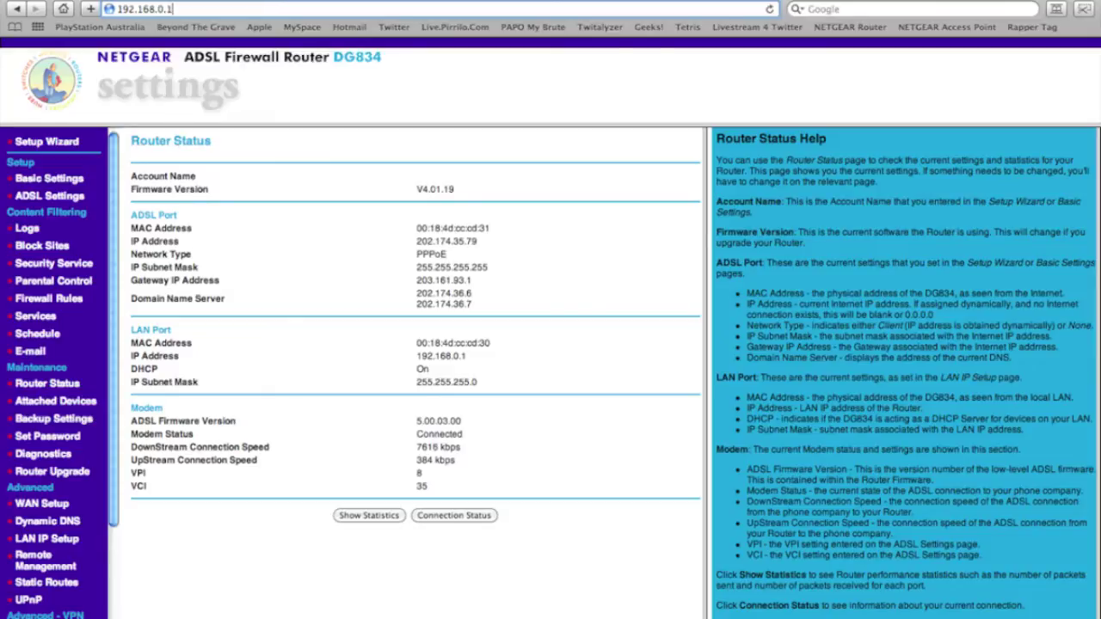
Step: Open the LAN IP Setup page, start adding an address reservation, and examine the device names in its table
{"action": "left_click", "coordinate": [47, 538]}
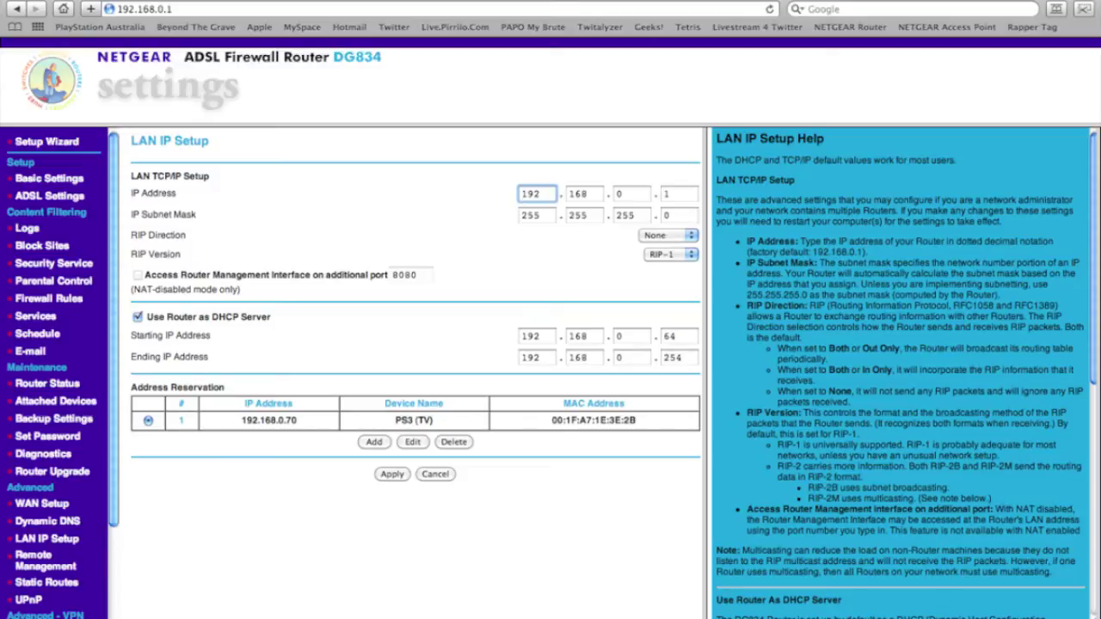
{"action": "left_click", "coordinate": [374, 442]}
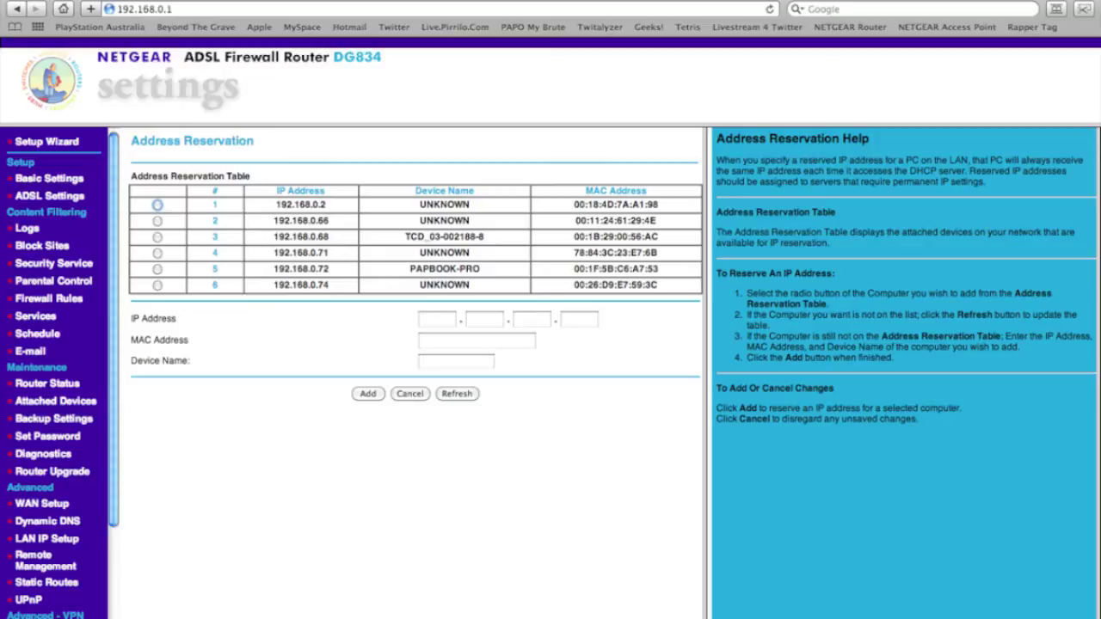
{"action": "left_click_drag", "start_coordinate": [480, 269], "coordinate": [409, 269]}
{"action": "left_click", "coordinate": [410, 269]}
{"action": "mouse_move", "coordinate": [424, 237]}
{"action": "left_mouse_down"}
{"action": "mouse_move", "coordinate": [474, 237]}
{"action": "mouse_move", "coordinate": [448, 221]}
{"action": "mouse_move", "coordinate": [405, 236]}
{"action": "left_mouse_up"}
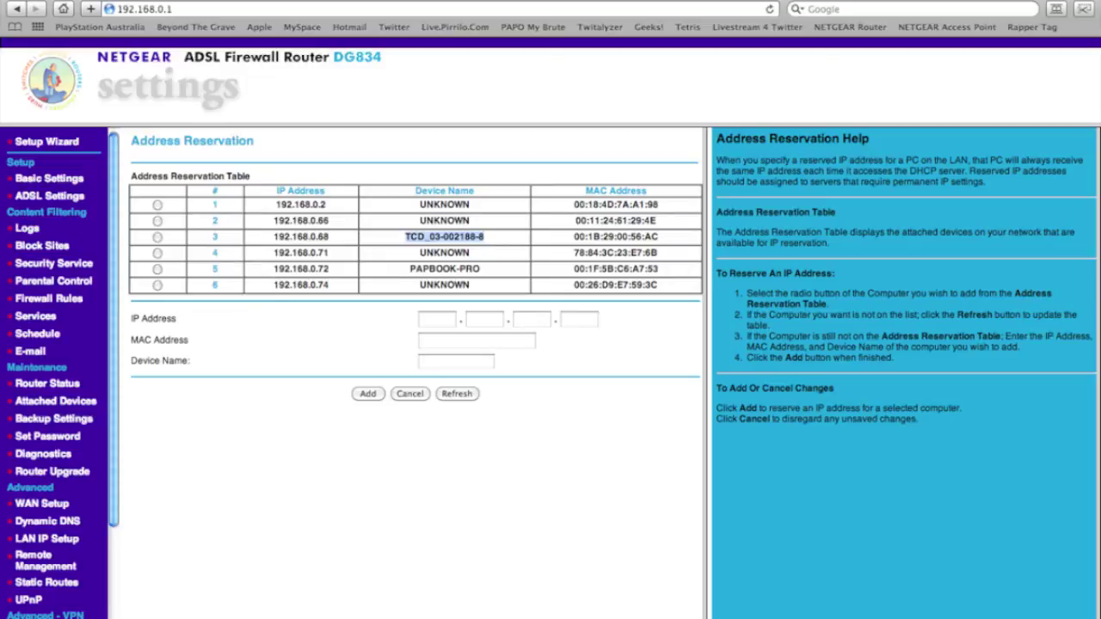
{"action": "left_click", "coordinate": [405, 236]}
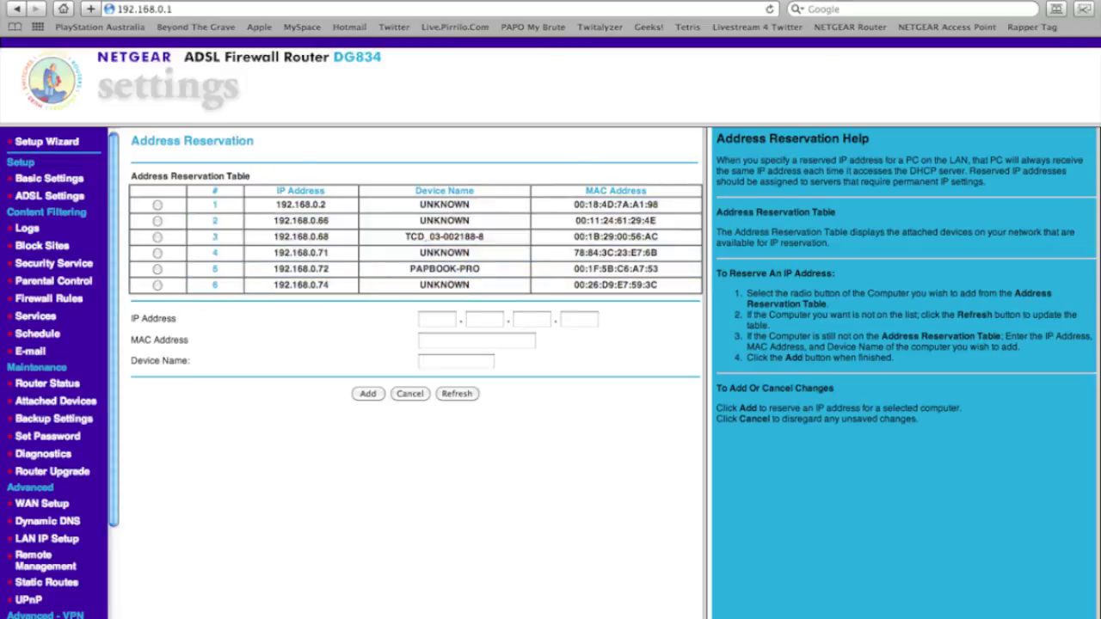
Step: Choose the device at 192.168.0.66 for the address reservation and select its device name for editing
{"action": "left_click", "coordinate": [158, 221]}
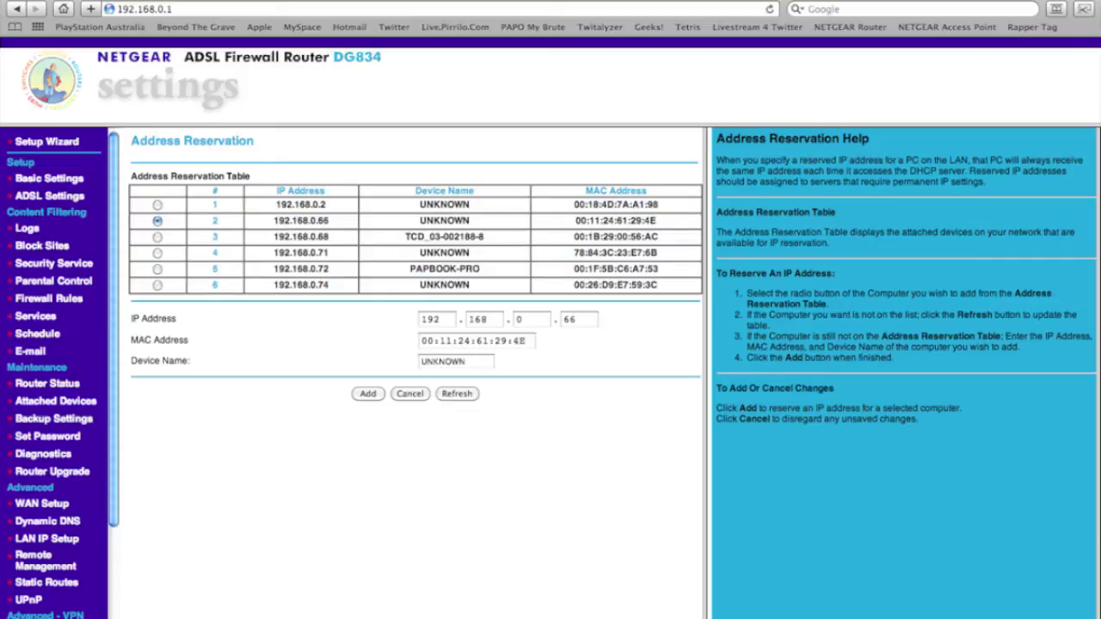
{"action": "double_click", "coordinate": [443, 361]}
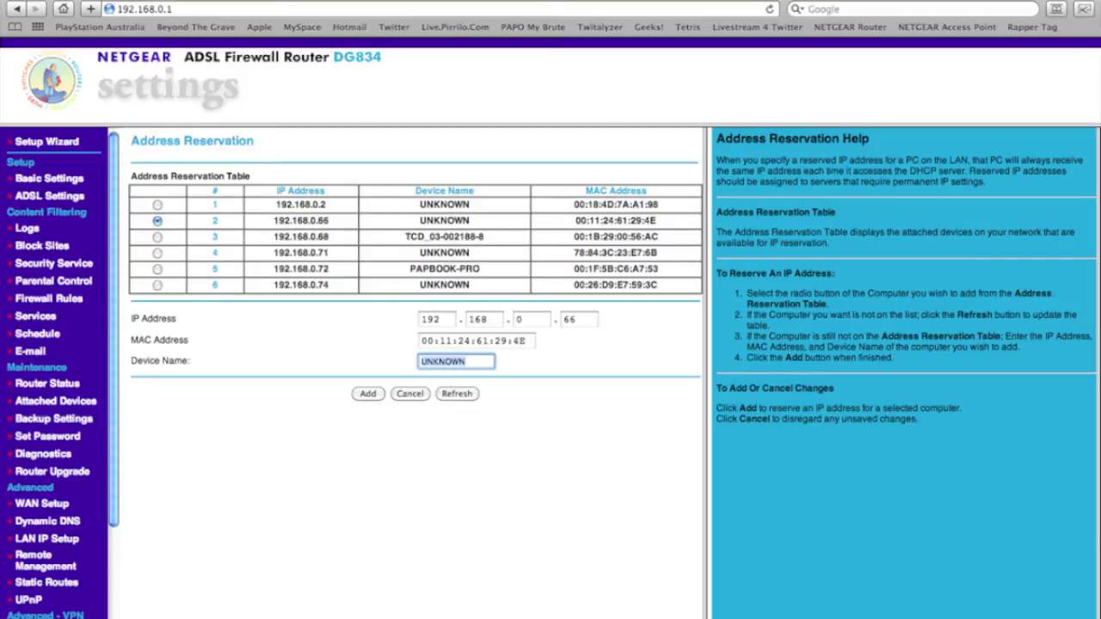
{"action": "key", "text": "Tab"}
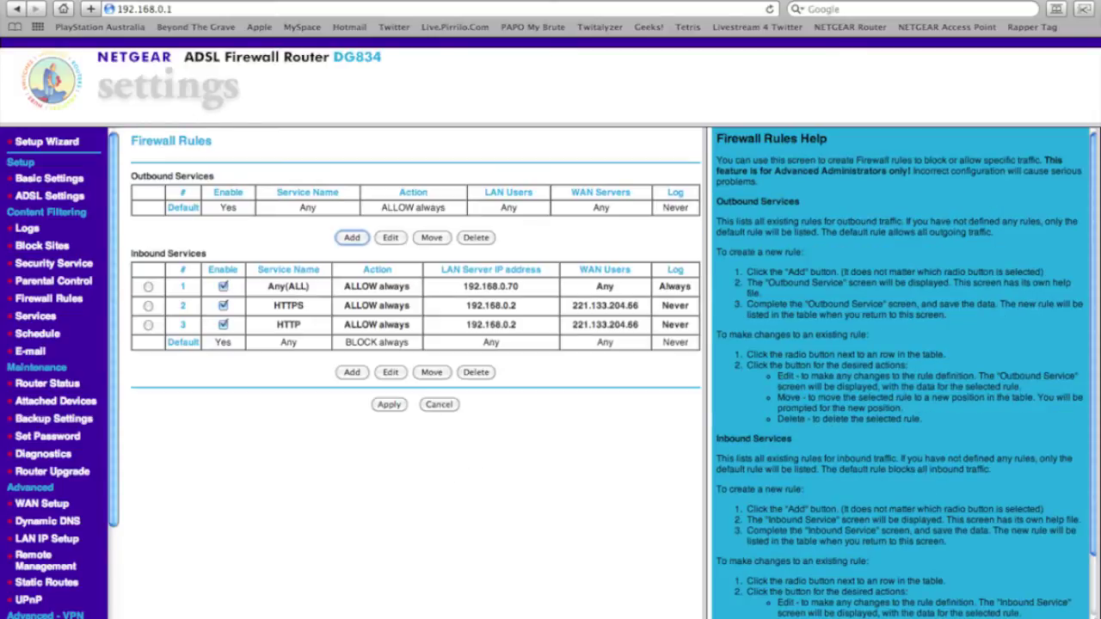
Step: Start a new inbound firewall rule like the one for 192.168.0.70, with service Any(ALL) and action ALLOW always
{"action": "left_click_drag", "start_coordinate": [249, 287], "coordinate": [691, 286]}
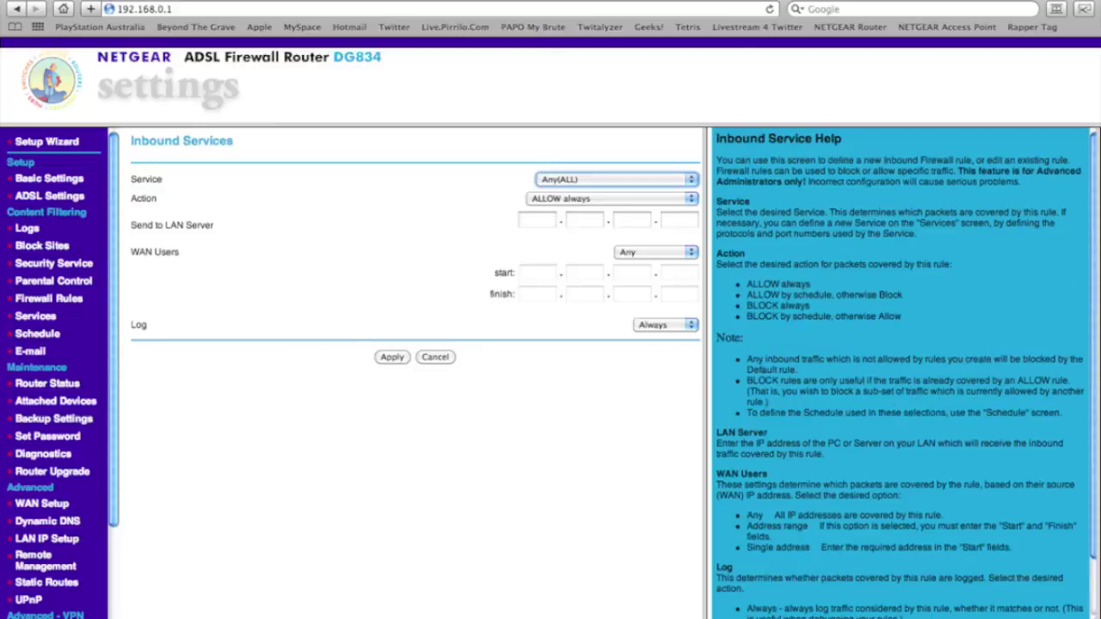
{"action": "left_click", "coordinate": [615, 179]}
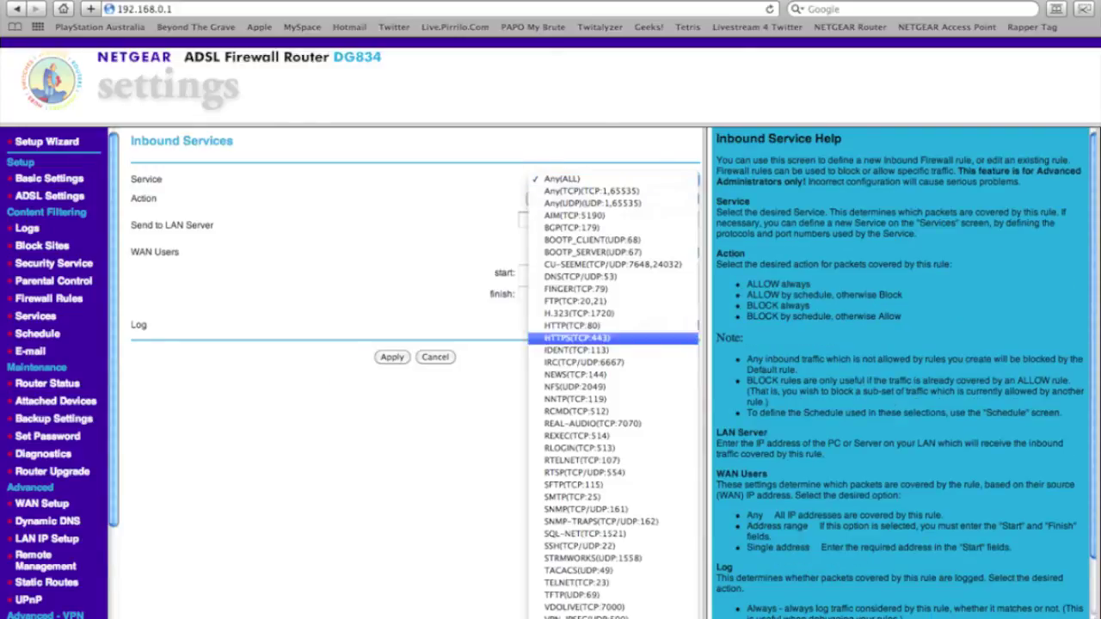
{"action": "key", "text": "Down"}
{"action": "key", "text": "Down"}
{"action": "key", "text": "Down"}
{"action": "key", "text": "Down"}
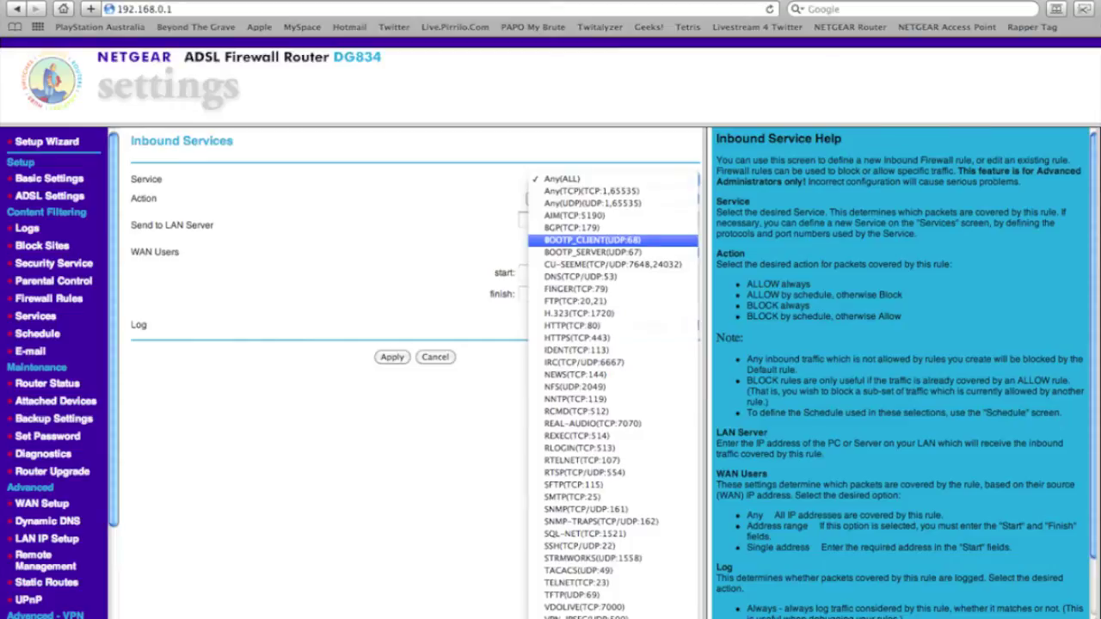
{"action": "key", "text": "Escape"}
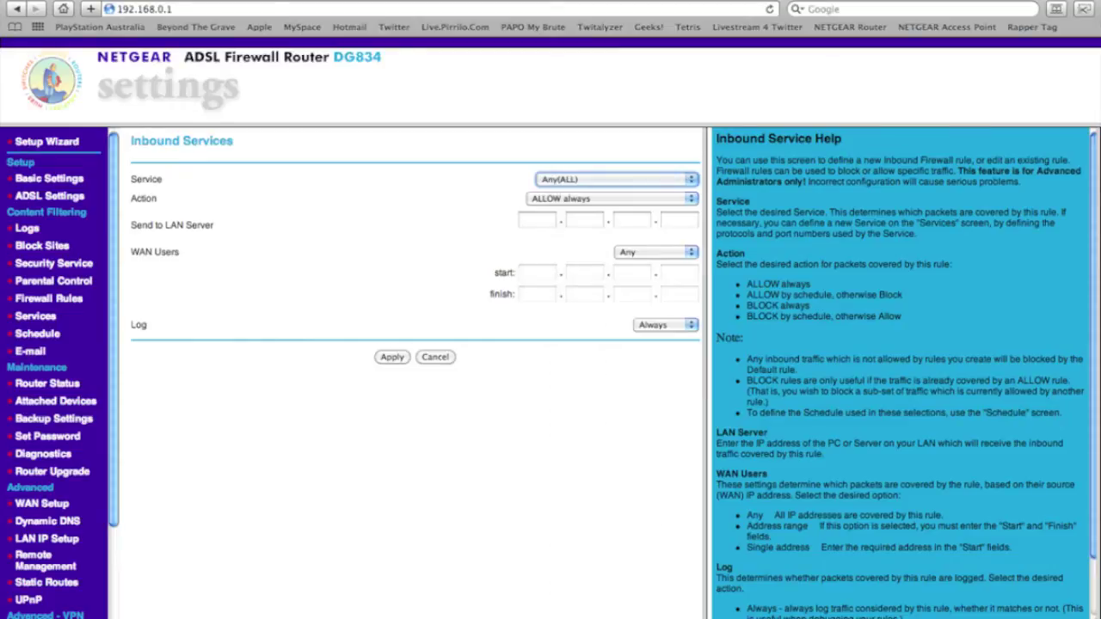
{"action": "left_click", "coordinate": [612, 198]}
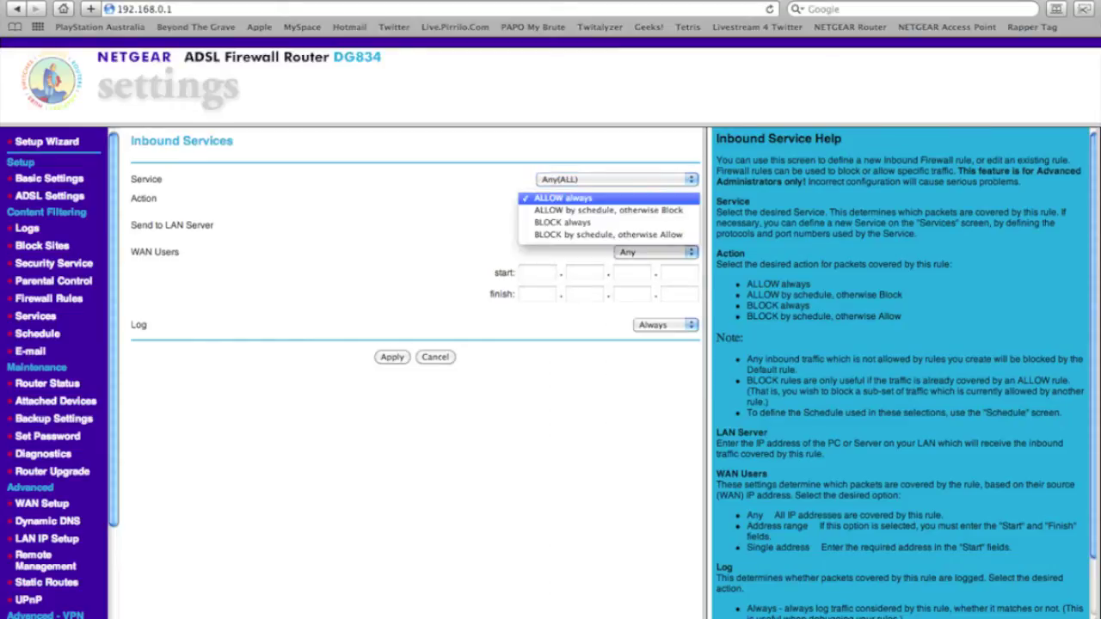
{"action": "key", "text": "Return"}
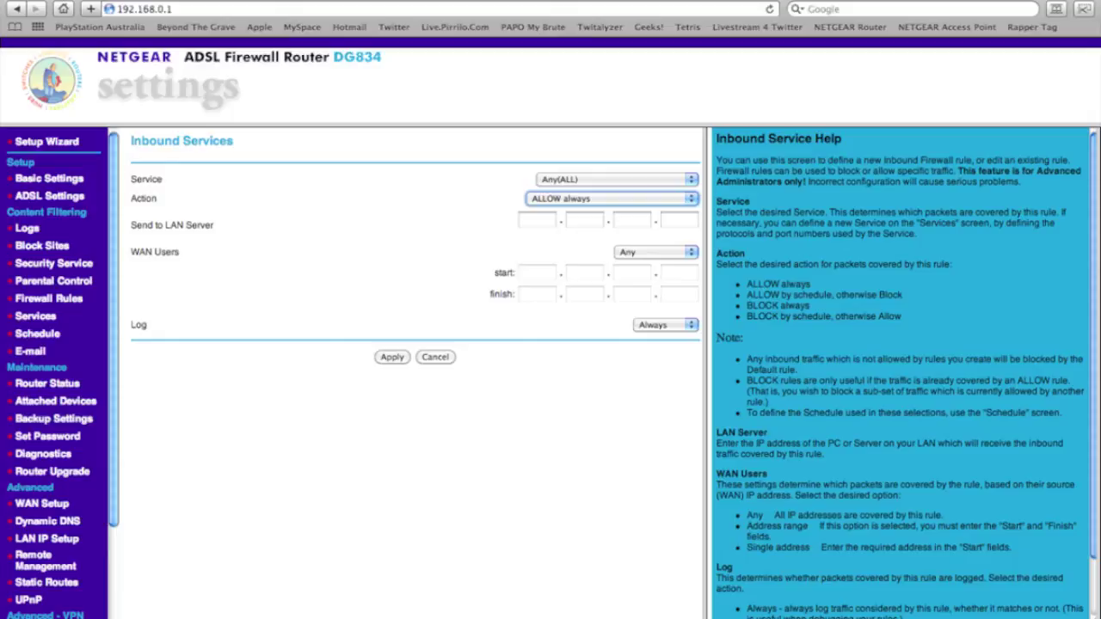
Step: Enter 70 as the last part of the rule's LAN server address, keep WAN Users at Any, and try to apply the rule
{"action": "left_click", "coordinate": [537, 220]}
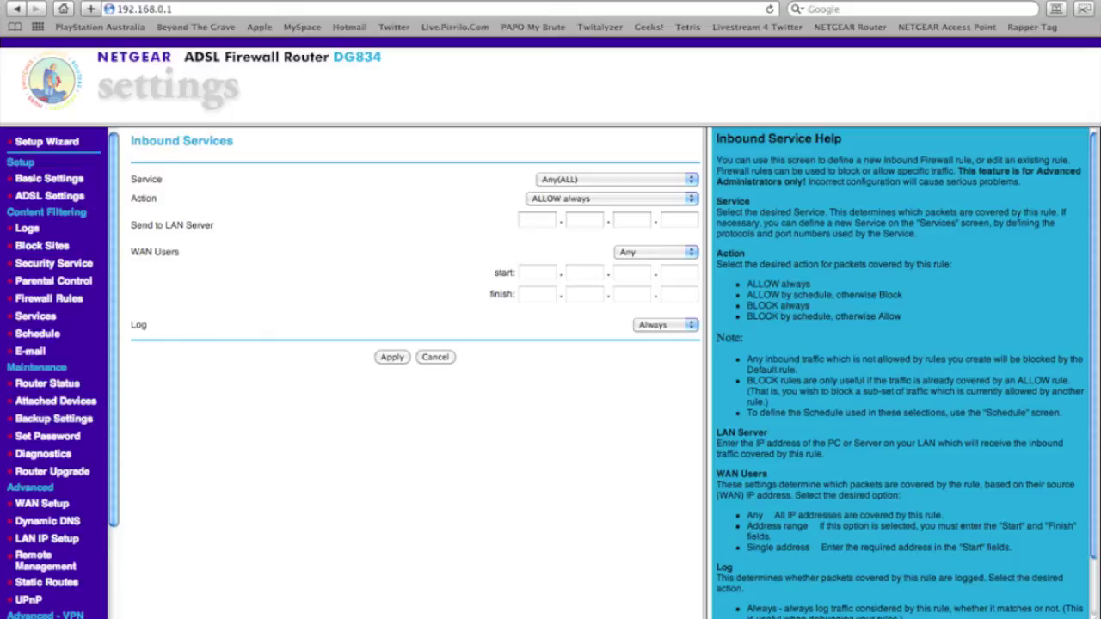
{"action": "left_click", "coordinate": [679, 219]}
{"action": "type", "text": "70"}
{"action": "left_click", "coordinate": [655, 252]}
{"action": "left_click", "coordinate": [656, 252]}
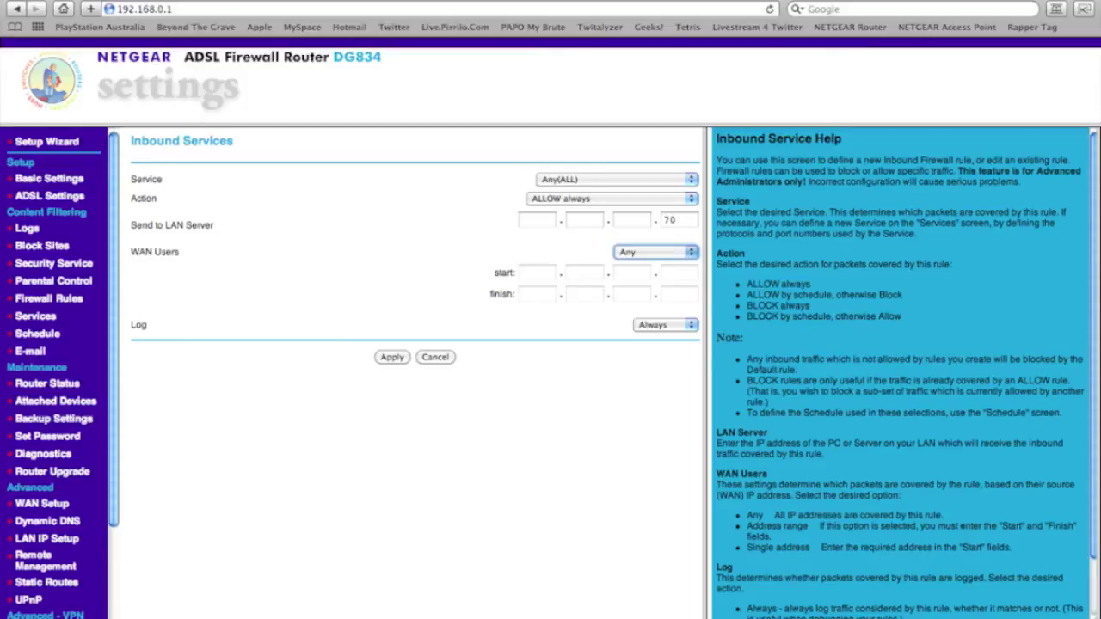
{"action": "left_click", "coordinate": [392, 357]}
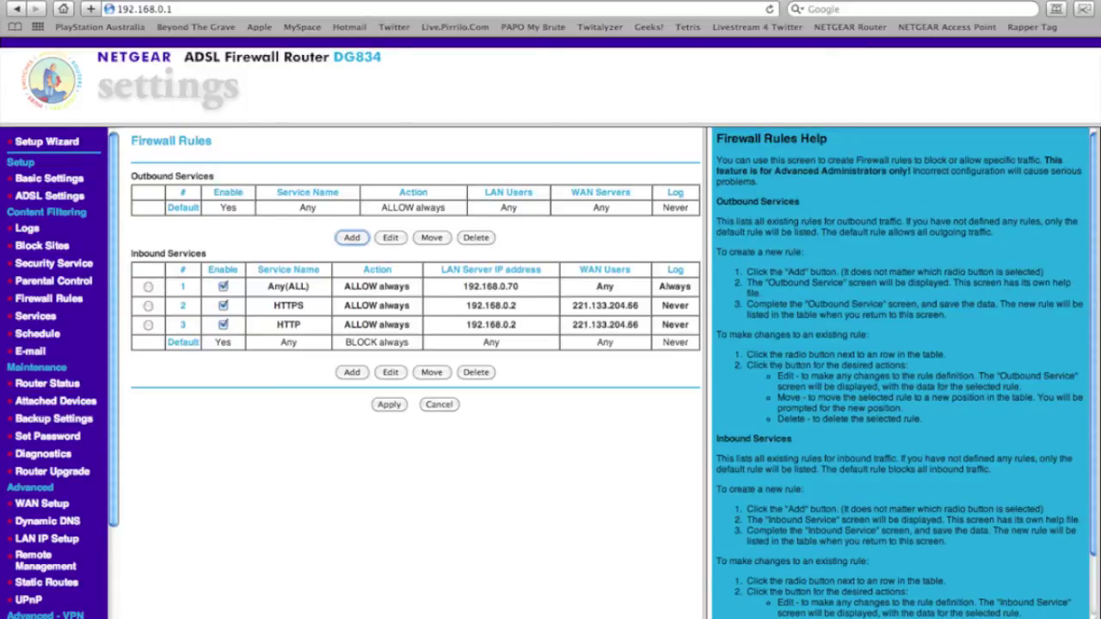